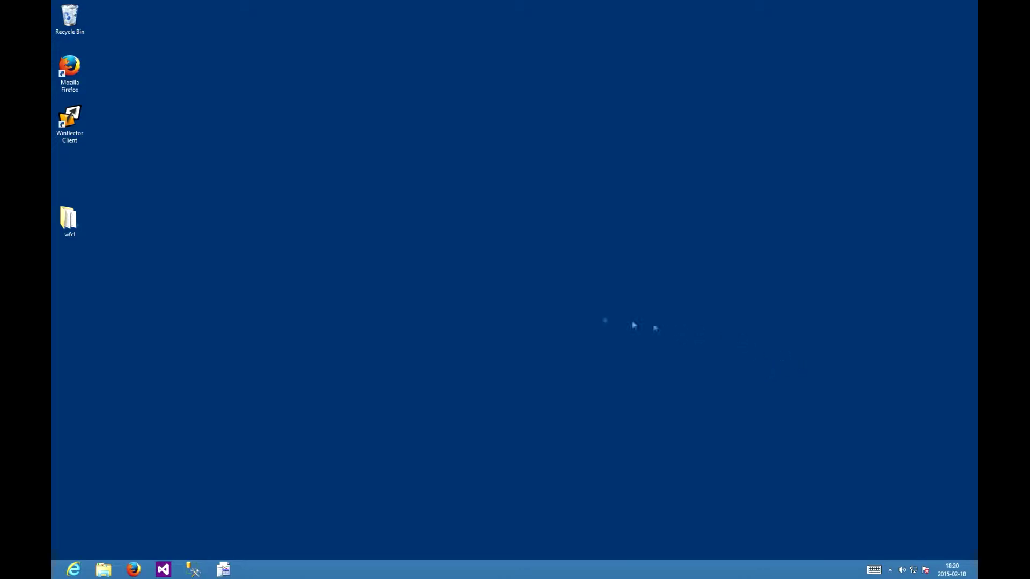
# Launch the Winflector Client from its desktop icon to reach the server login dialog.
pyautogui.doubleClick(62, 124)
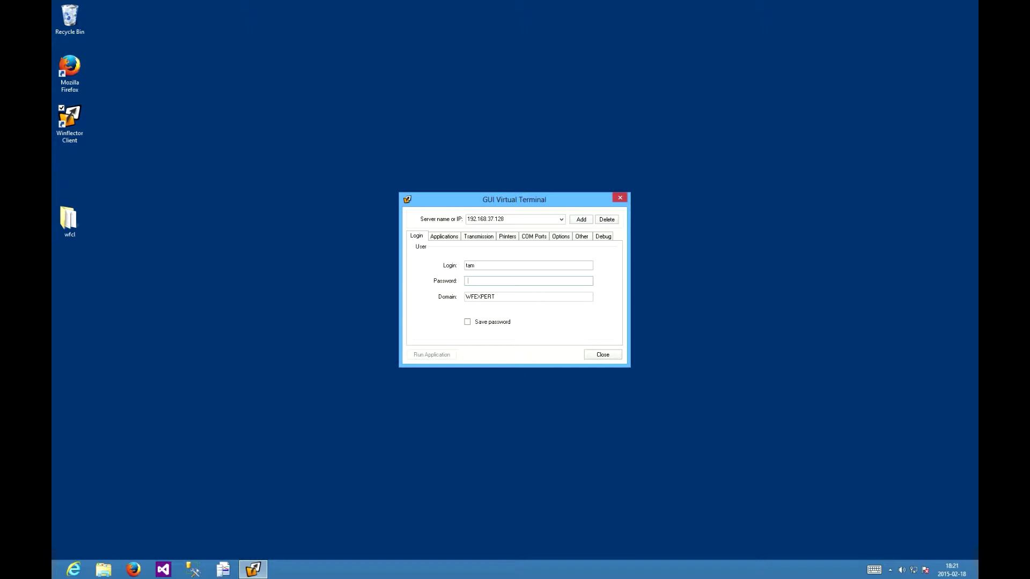
# Enter the account password in the login dialog, then move to the WFEXPERT Domain field.
pyautogui.write('1')
pyautogui.click(495, 297)
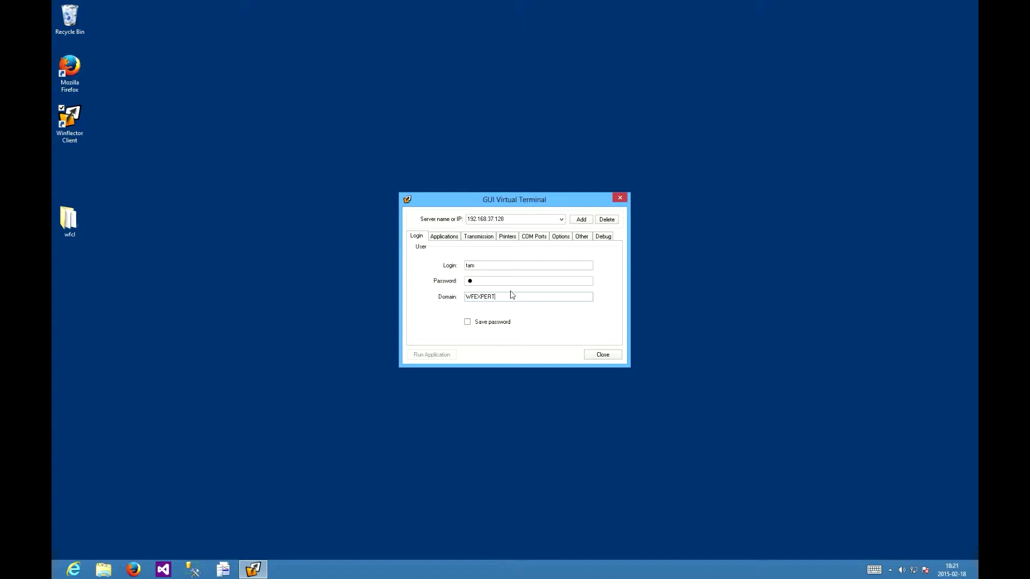
# Show the Printers tab with printer mapping, default printer and 2-color bitmap printing options.
pyautogui.click(508, 237)
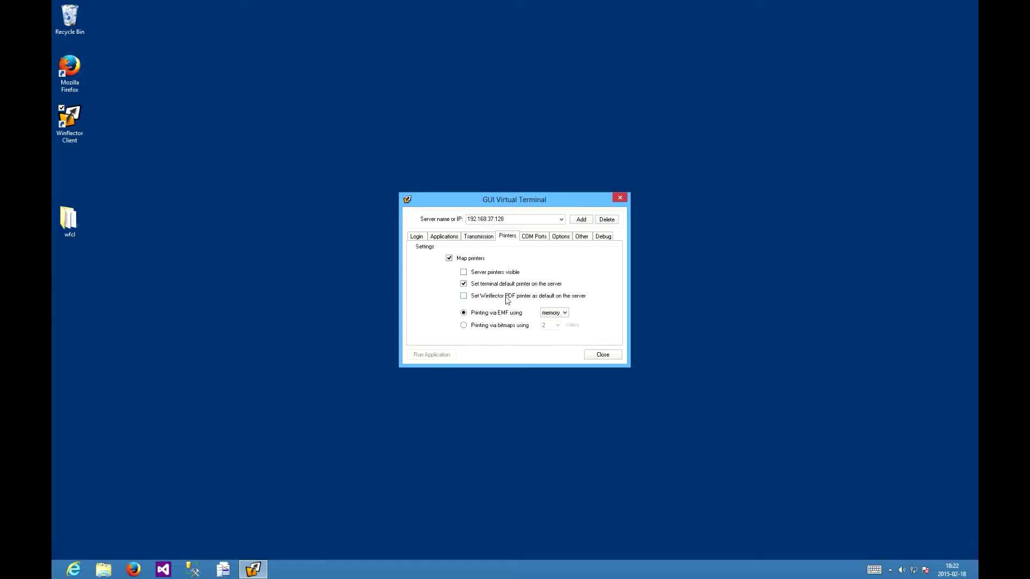
pyautogui.moveTo(508, 300)
pyautogui.click(507, 326)
pyautogui.click(555, 326)
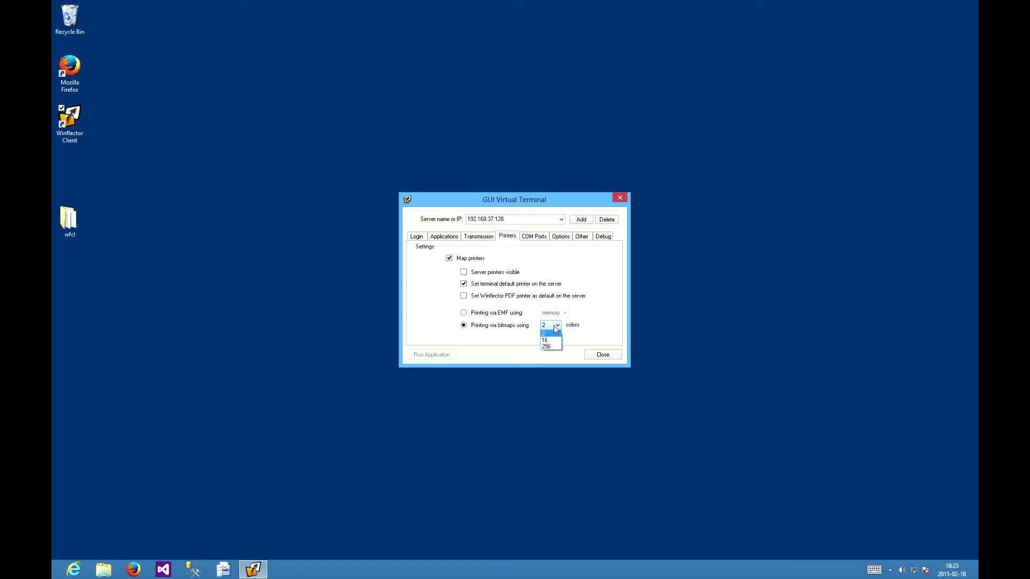
pyautogui.click(564, 304)
pyautogui.click(469, 313)
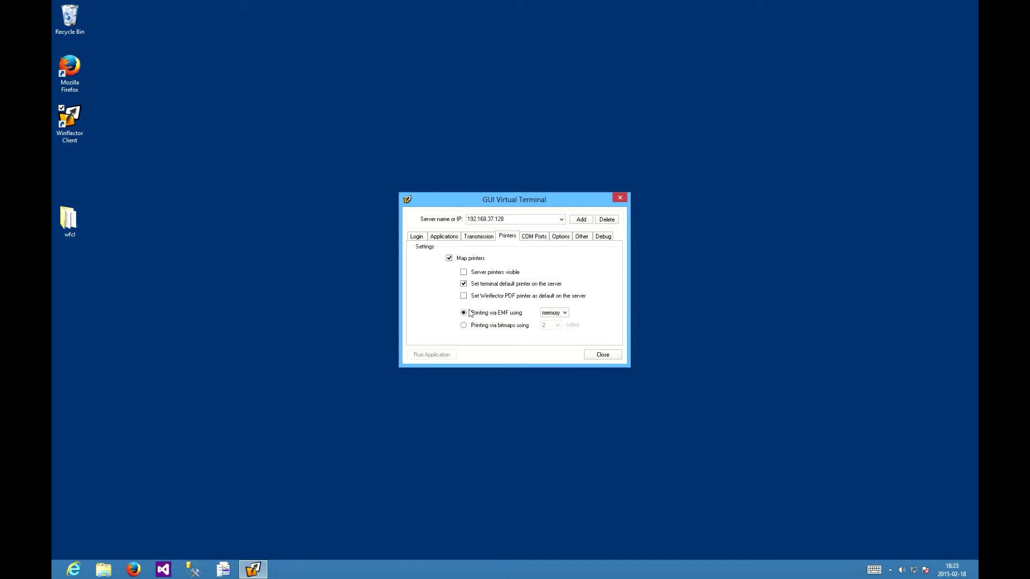
# Run Mspaint from the Applications tab on the remote server.
pyautogui.click(443, 236)
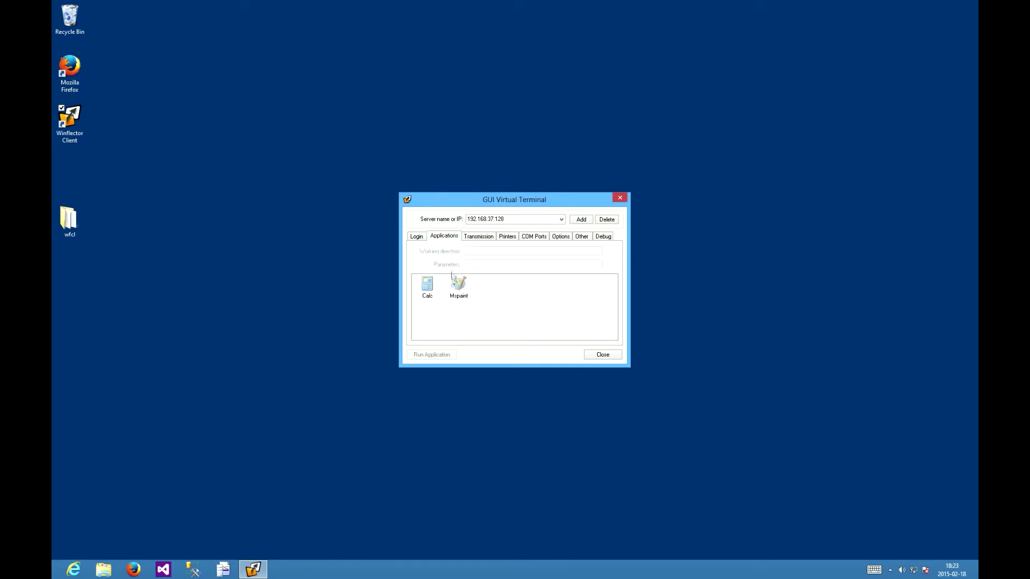
pyautogui.click(458, 284)
pyautogui.click(433, 356)
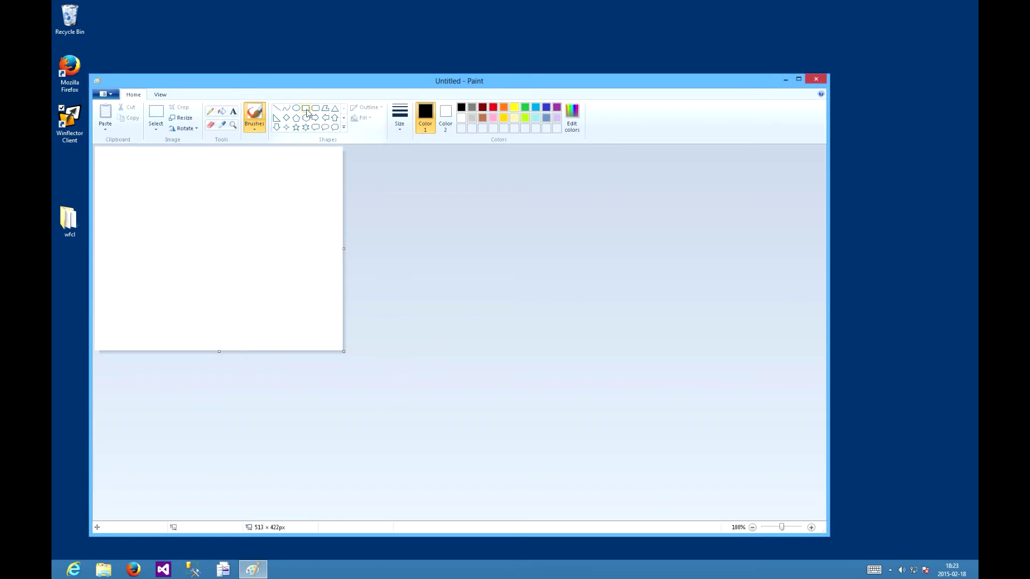
# Draw a rectangle for the walls and two slanted lines meeting at the roof apex.
pyautogui.click(306, 108)
pyautogui.moveTo(138, 204); pyautogui.dragTo(287, 314)
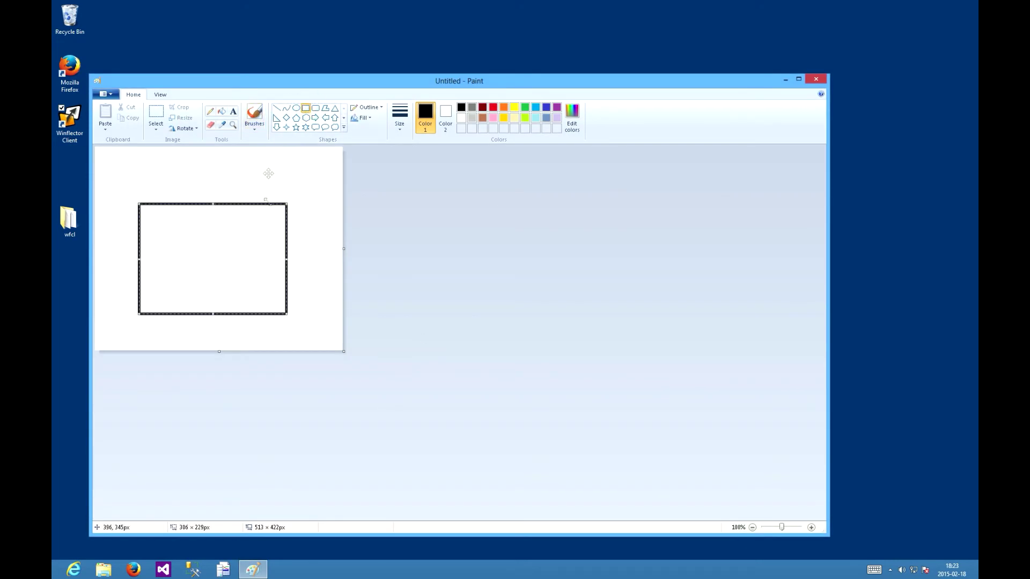
pyautogui.click(277, 108)
pyautogui.moveTo(185, 168); pyautogui.dragTo(137, 204)
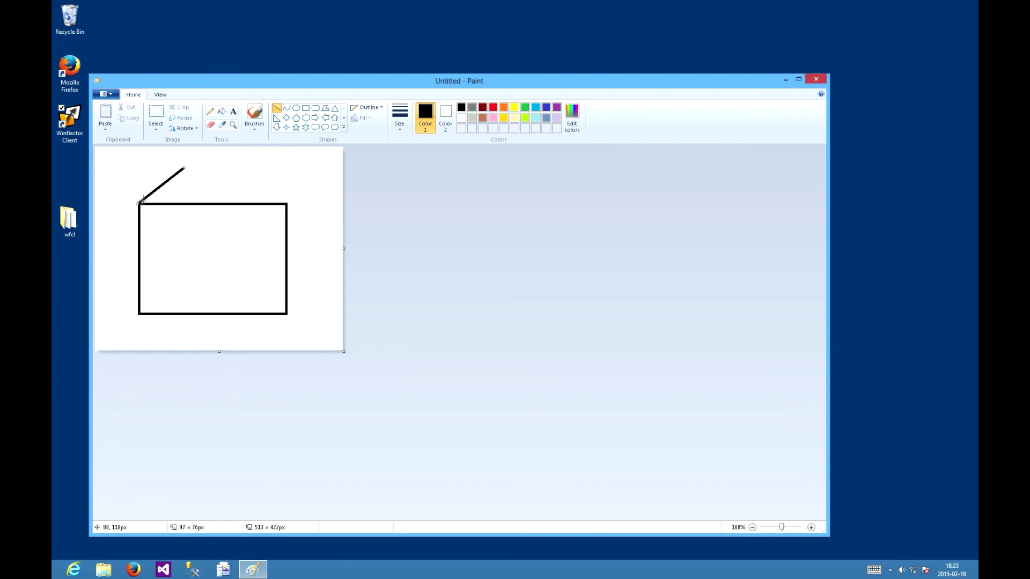
pyautogui.click(276, 108)
pyautogui.moveTo(184, 167); pyautogui.dragTo(288, 203)
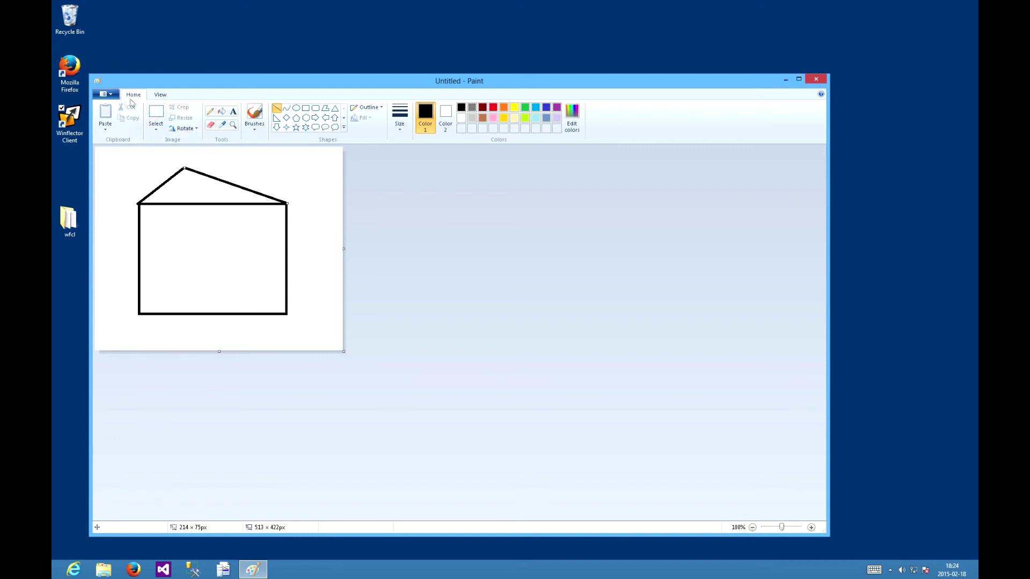
# Print the house drawing with Ctrl+P to the Brother DCP-J925DW Printer@WFC.
pyautogui.click(105, 94)
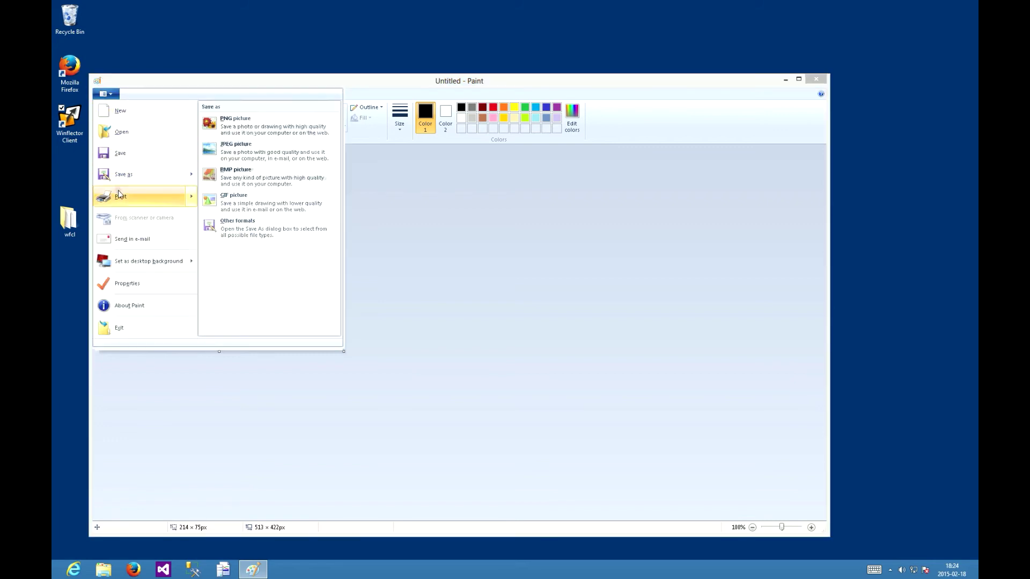
pyautogui.press('Escape')
pyautogui.press('Escape')
pyautogui.hotkey('ctrl', 'p')
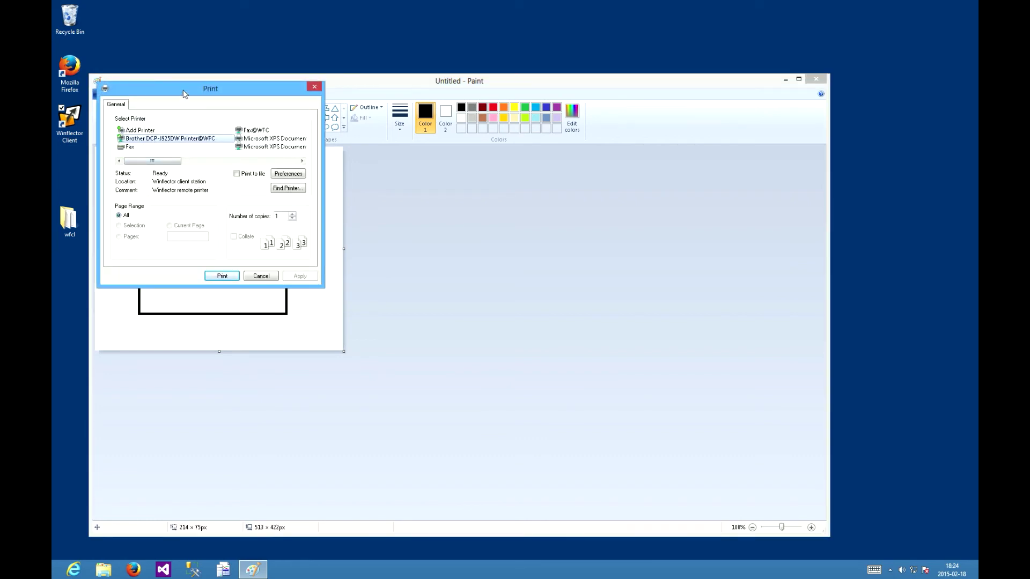
pyautogui.moveTo(183, 89); pyautogui.dragTo(236, 165)
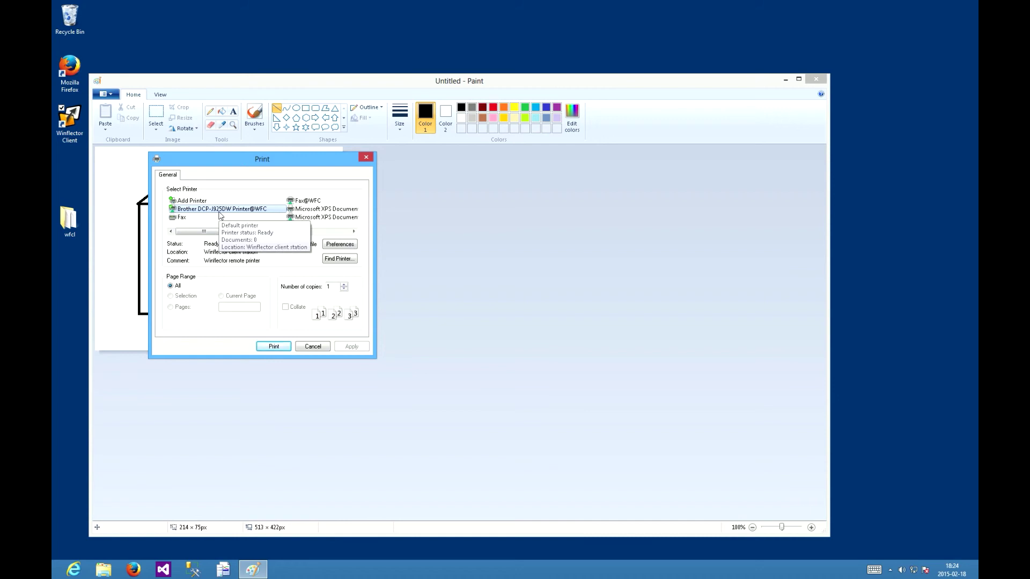
pyautogui.click(279, 347)
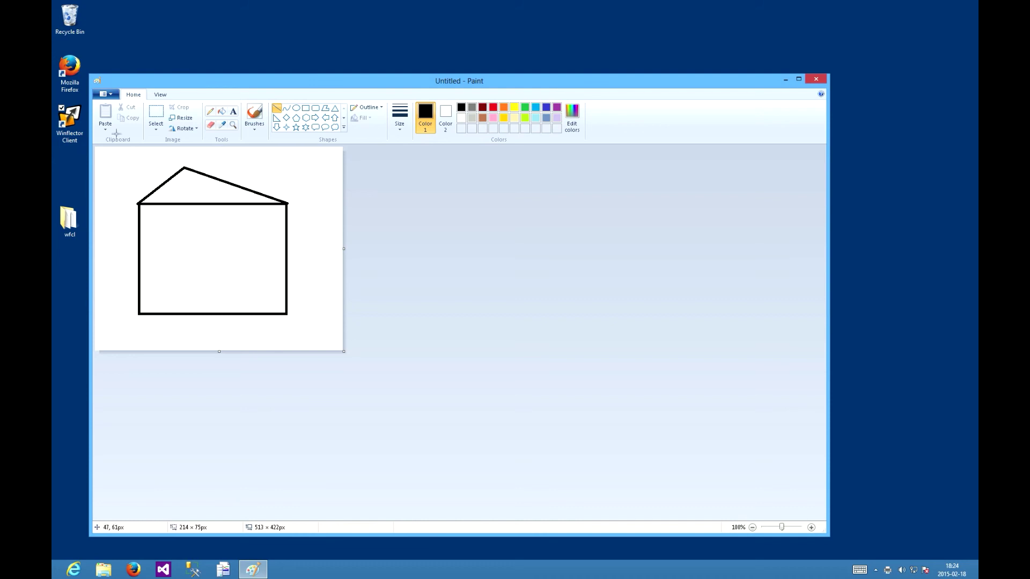
# Print the drawing again from File > Print, choosing Winflector PDF Printer@WFC.
pyautogui.click(106, 94)
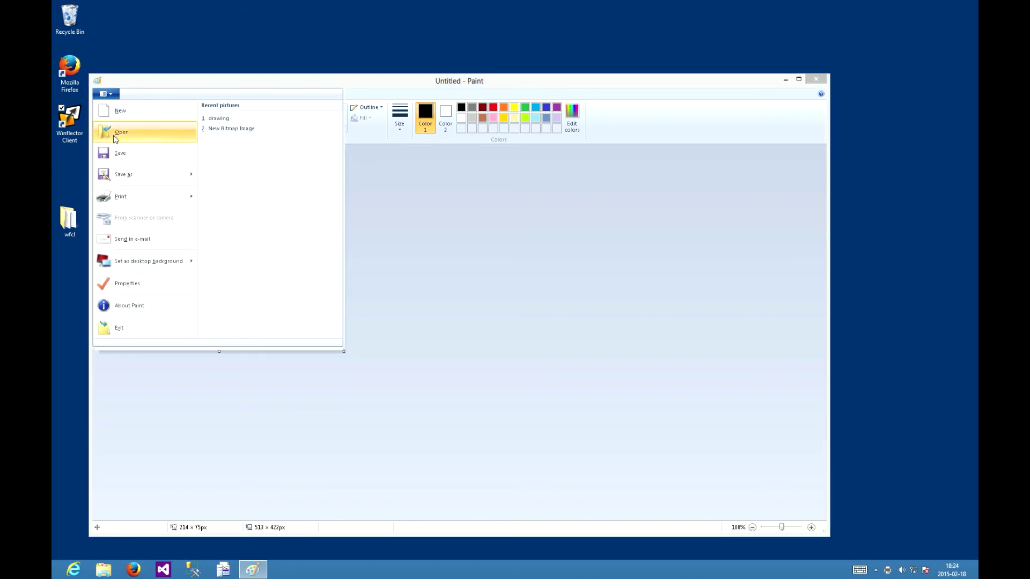
pyautogui.moveTo(128, 192)
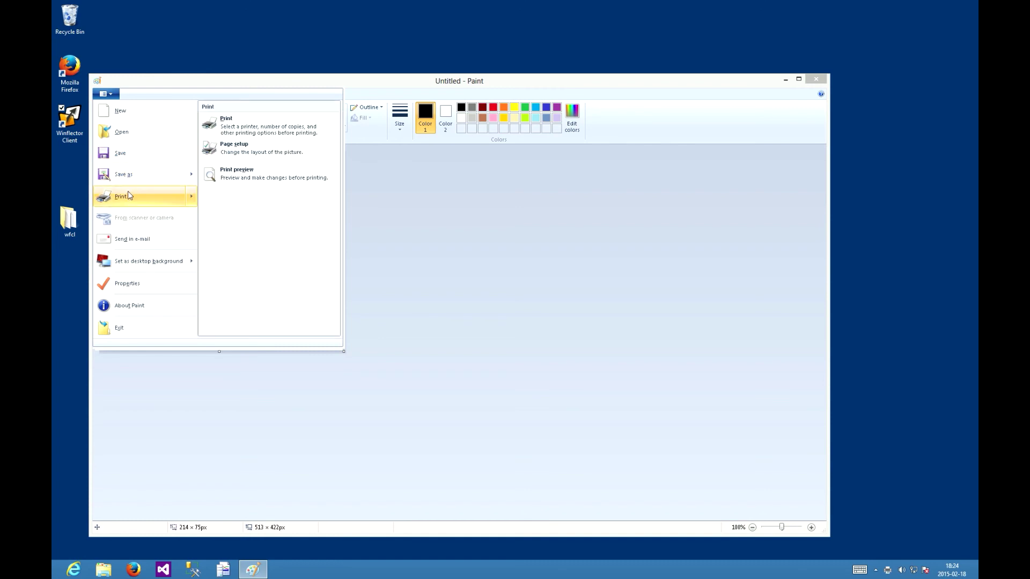
pyautogui.click(127, 196)
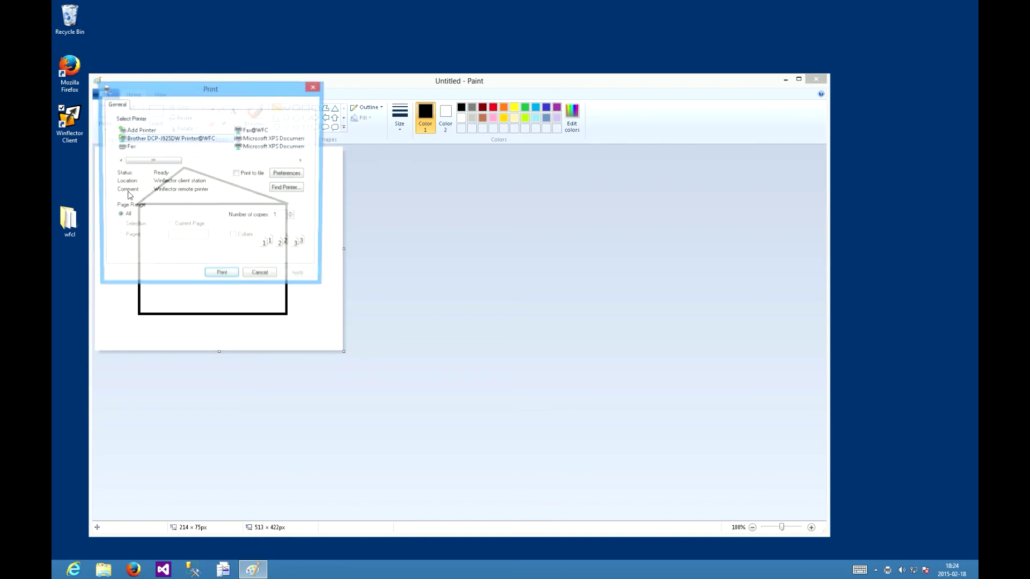
pyautogui.click(301, 160)
pyautogui.click(301, 161)
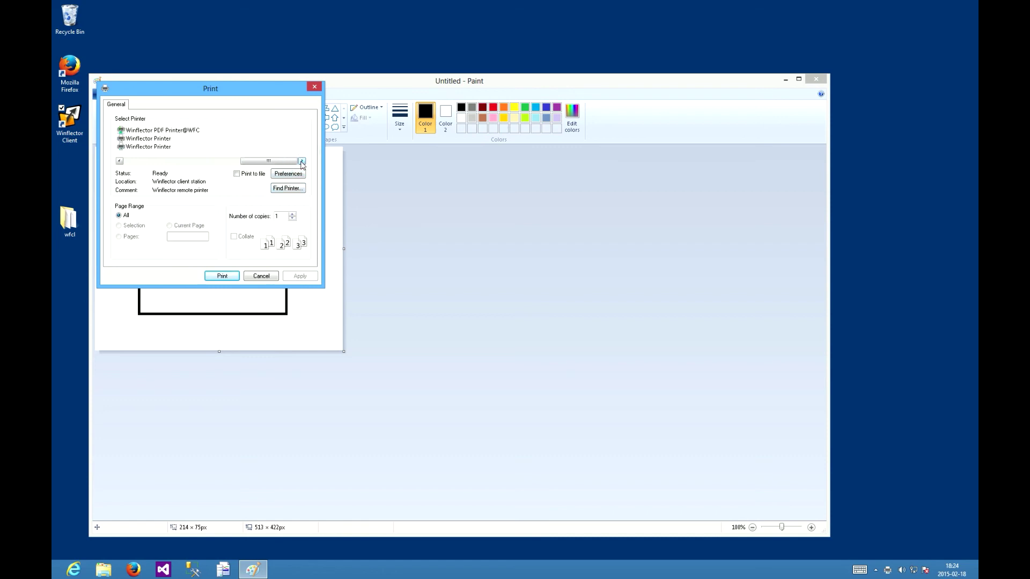
pyautogui.click(186, 130)
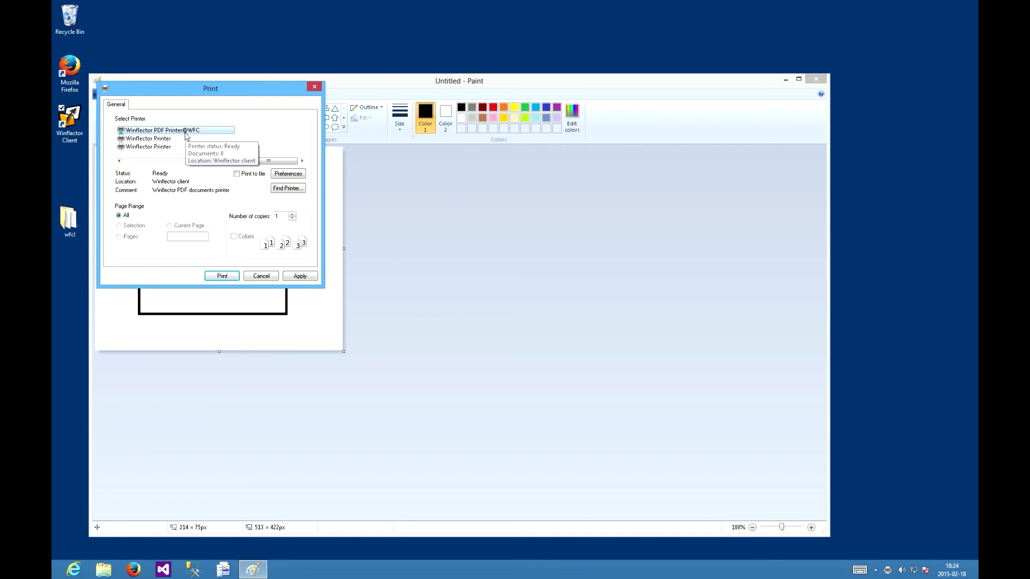
pyautogui.click(227, 276)
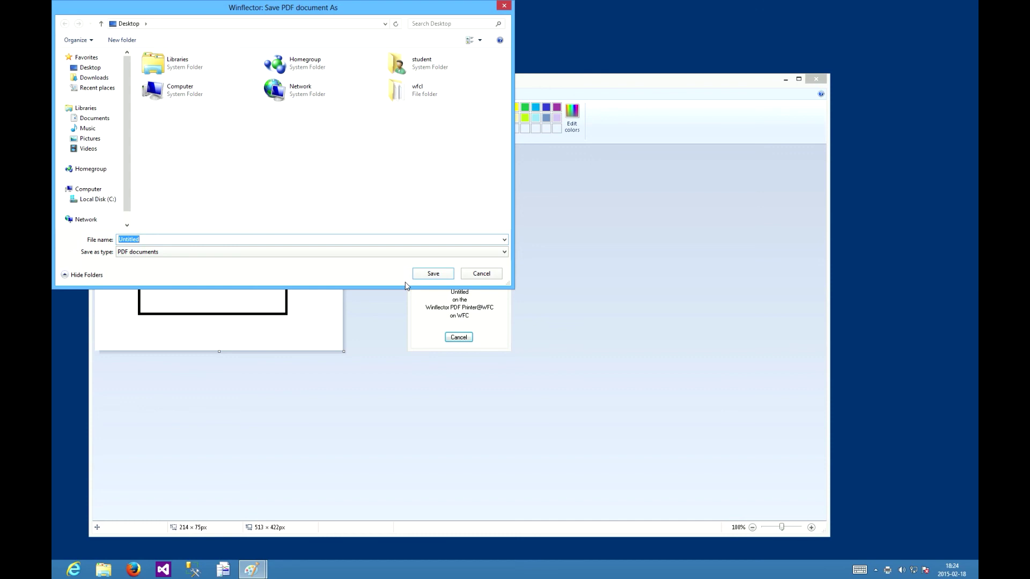
# Save the PDF as 'Untitled' on the Desktop.
pyautogui.click(432, 274)
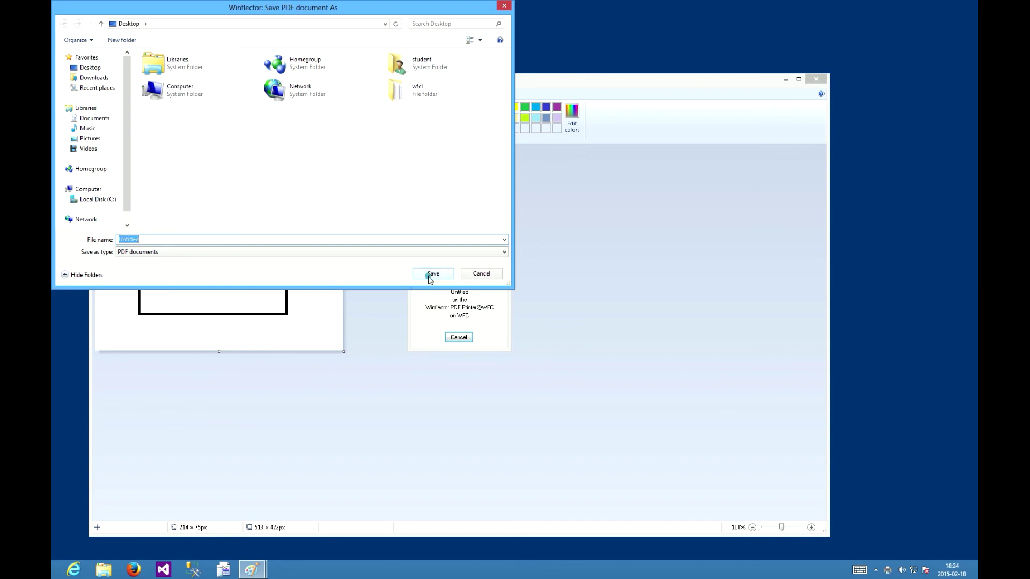